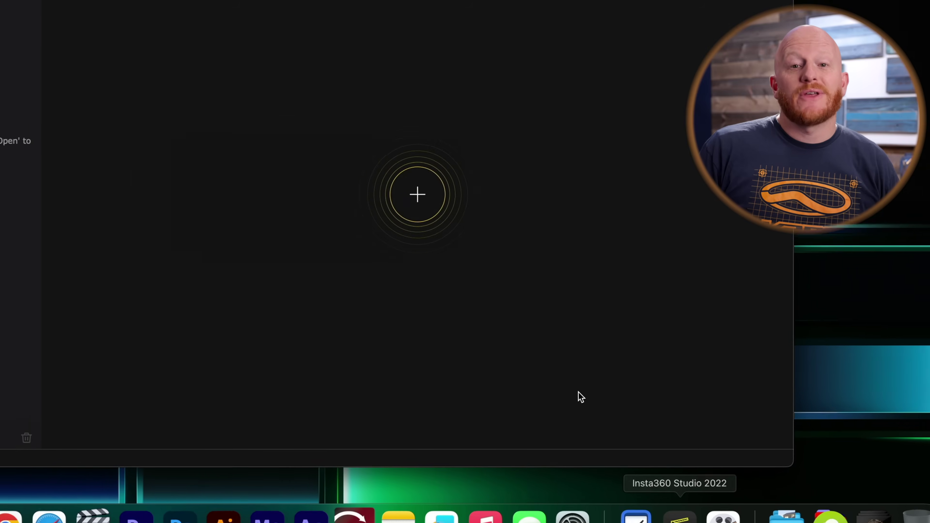
Step: Select a range of .insv clips from the Camera01 folder to import
{"action": "left_click", "coordinate": [117, 273]}
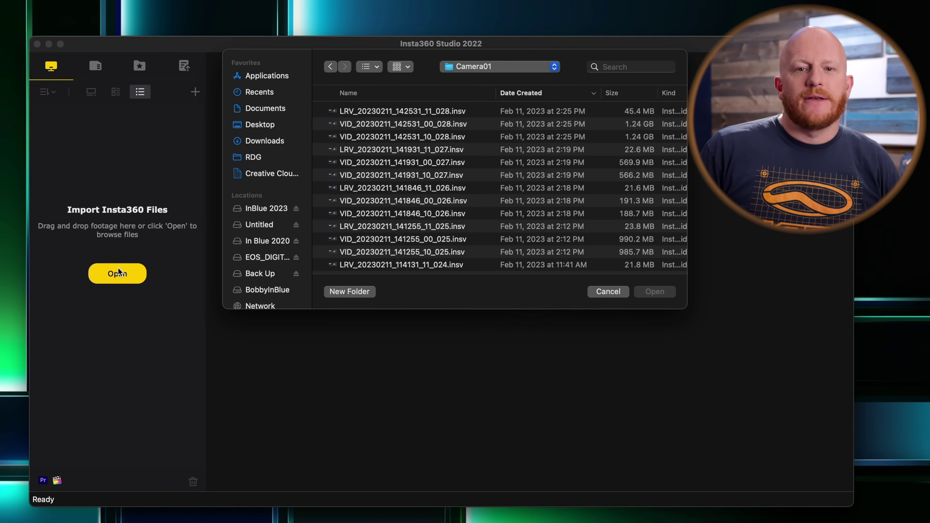
{"action": "left_click", "coordinate": [546, 111]}
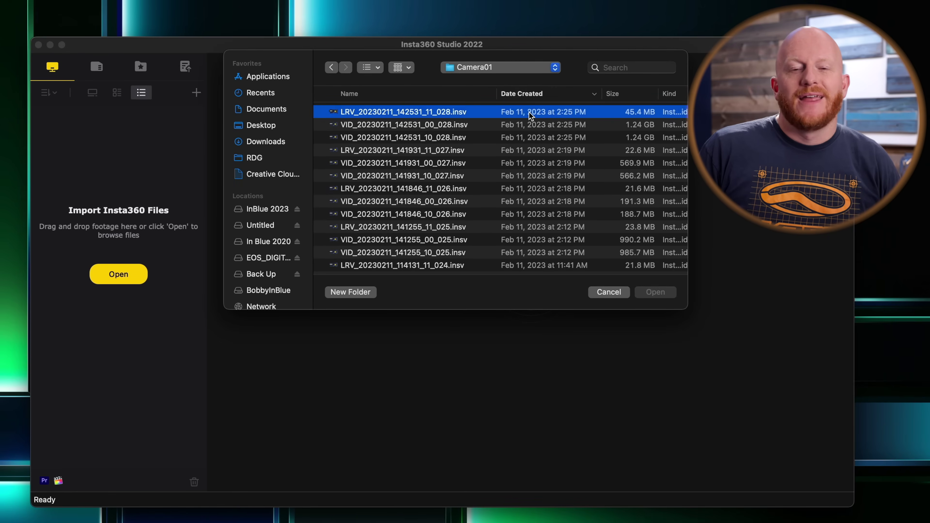
{"action": "scroll", "coordinate": [550, 201], "scroll_direction": "down", "scroll_amount": 10}
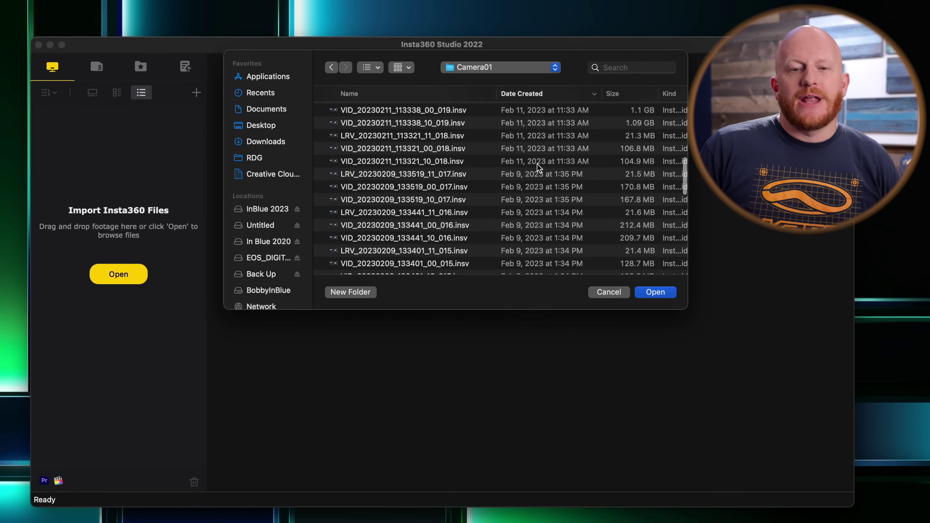
{"action": "left_click", "coordinate": [538, 167], "text": "shift"}
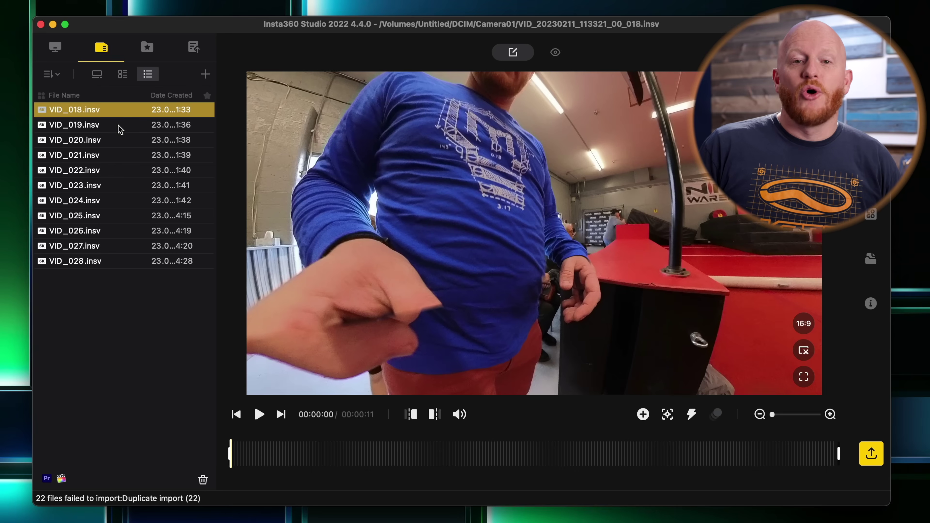
Step: Preview VID_019, VID_022, VID_023, VID_026 and finally VID_028 in the player
{"action": "left_click", "coordinate": [117, 126]}
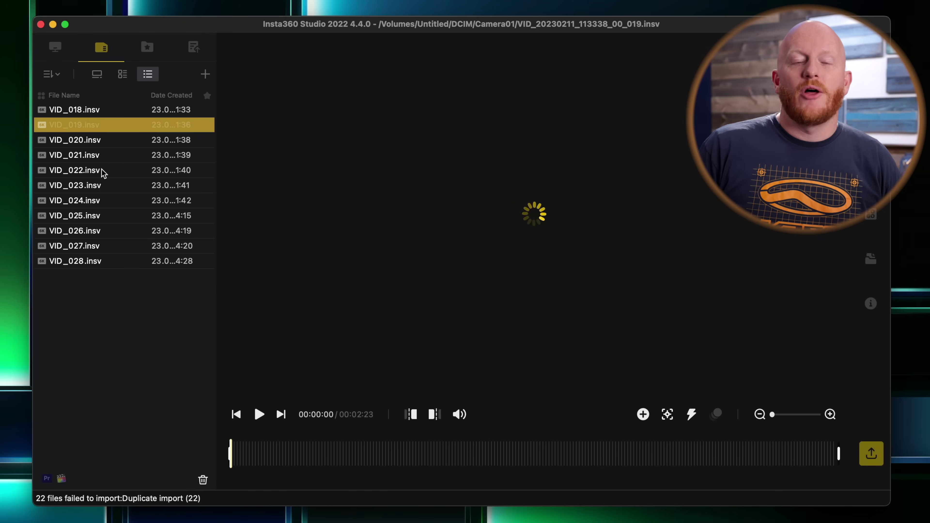
{"action": "left_click", "coordinate": [99, 170]}
{"action": "left_click", "coordinate": [97, 185]}
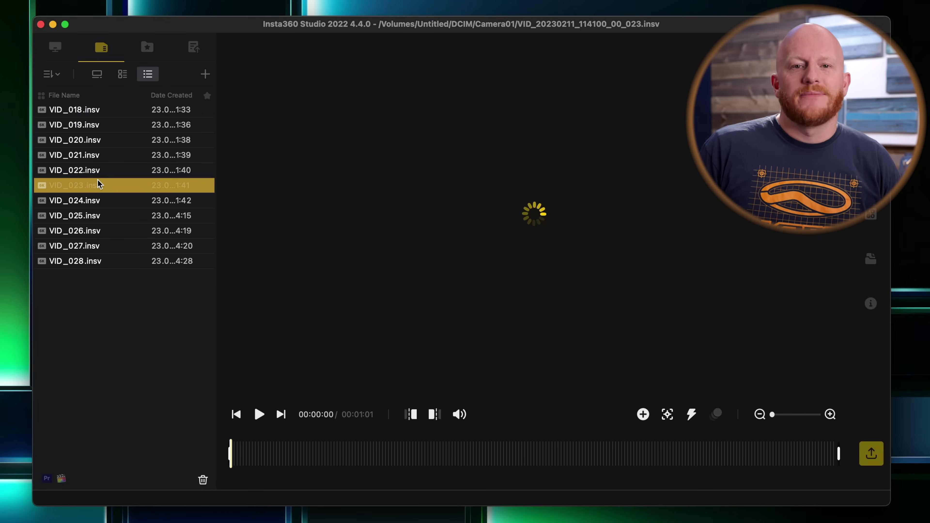
{"action": "left_click", "coordinate": [91, 232]}
{"action": "left_click", "coordinate": [93, 261]}
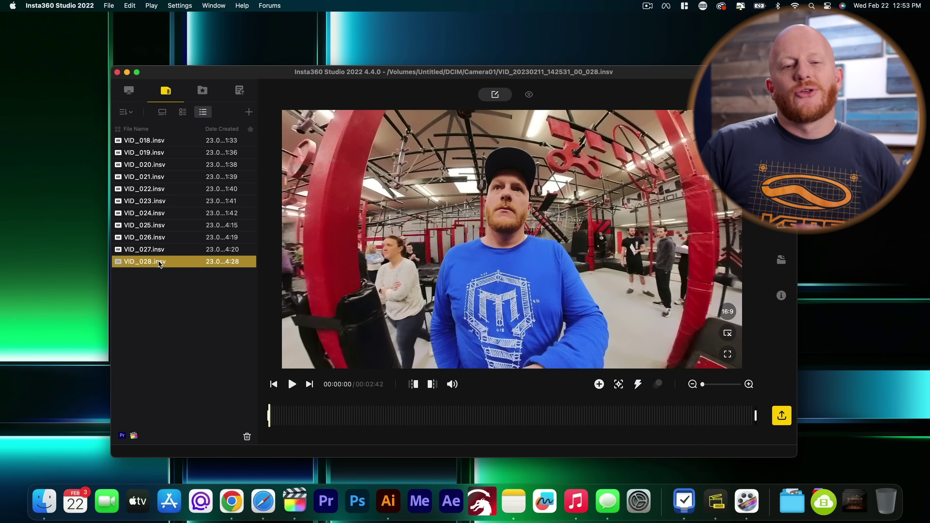
Step: Batch-export all clips as 360 videos with ProRes 422 bitrate quality
{"action": "left_click", "coordinate": [182, 145], "text": "shift"}
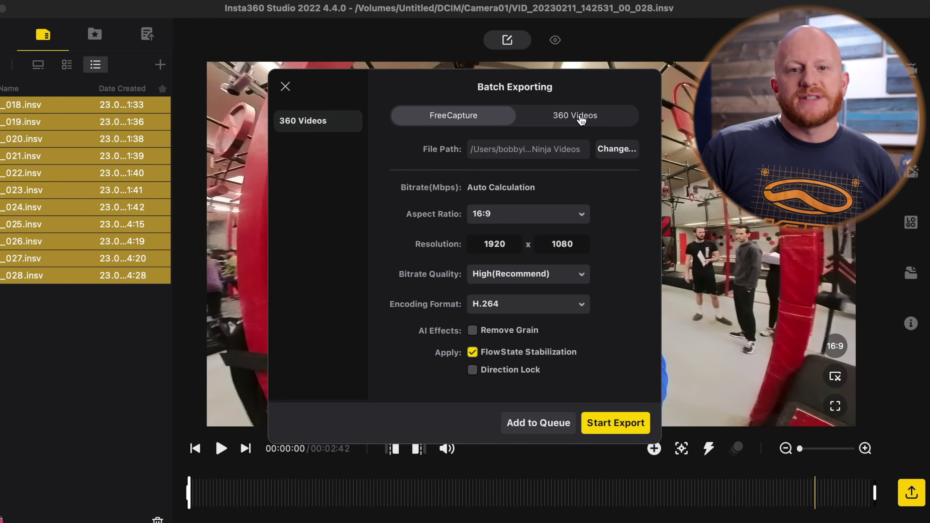
{"action": "left_click", "coordinate": [582, 120]}
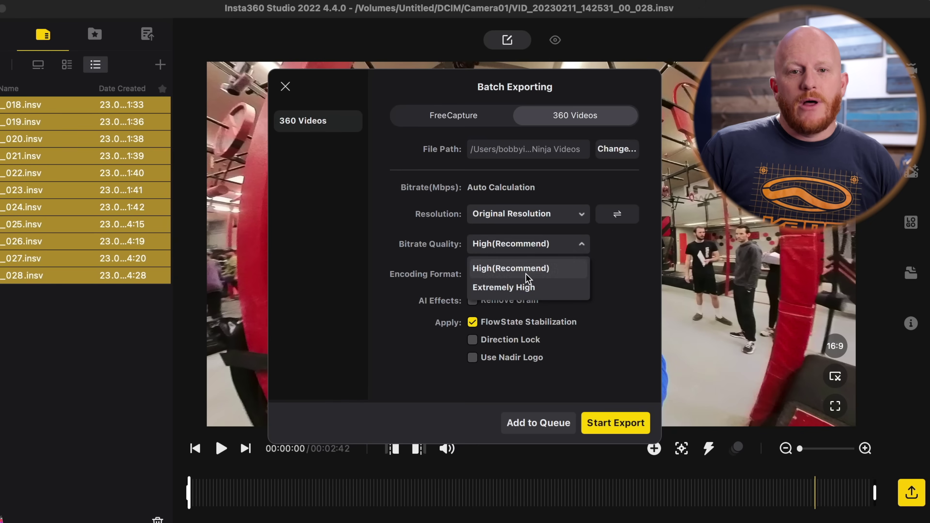
{"action": "left_click", "coordinate": [527, 289]}
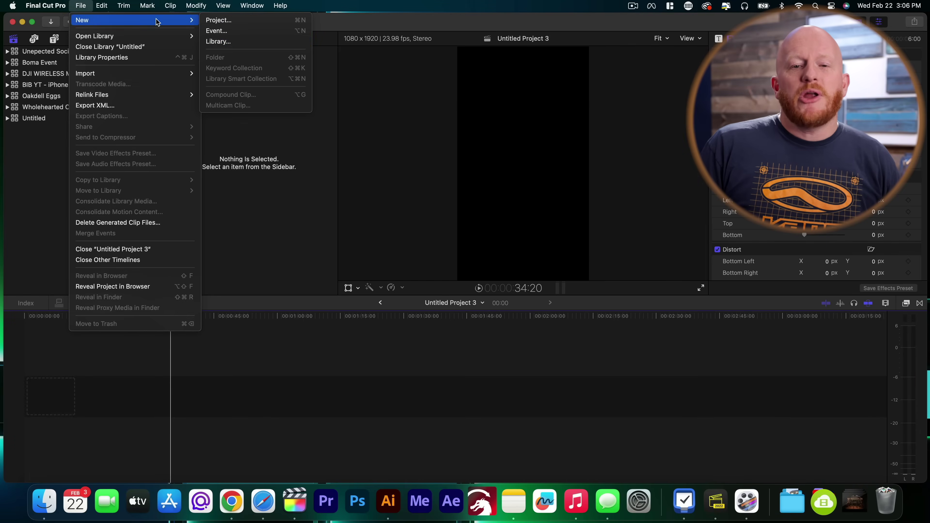
Step: Create a new library, import all converted clips, and turn the 360 view from the clip start
{"action": "left_click", "coordinate": [239, 41]}
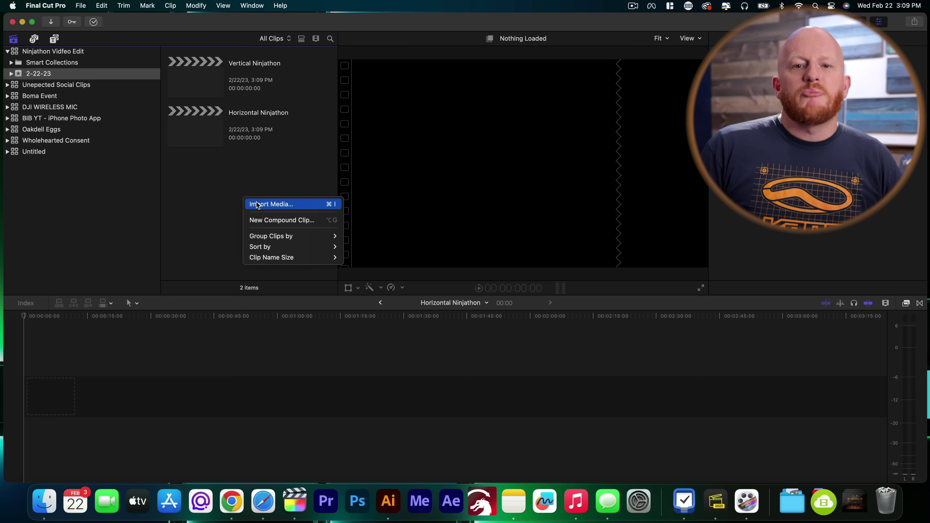
{"action": "left_click", "coordinate": [280, 202]}
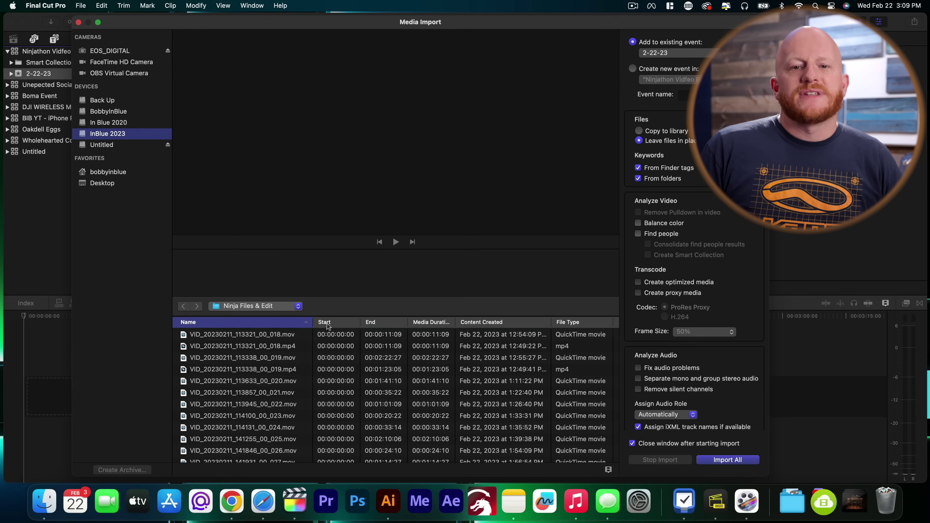
{"action": "key", "text": "super+a"}
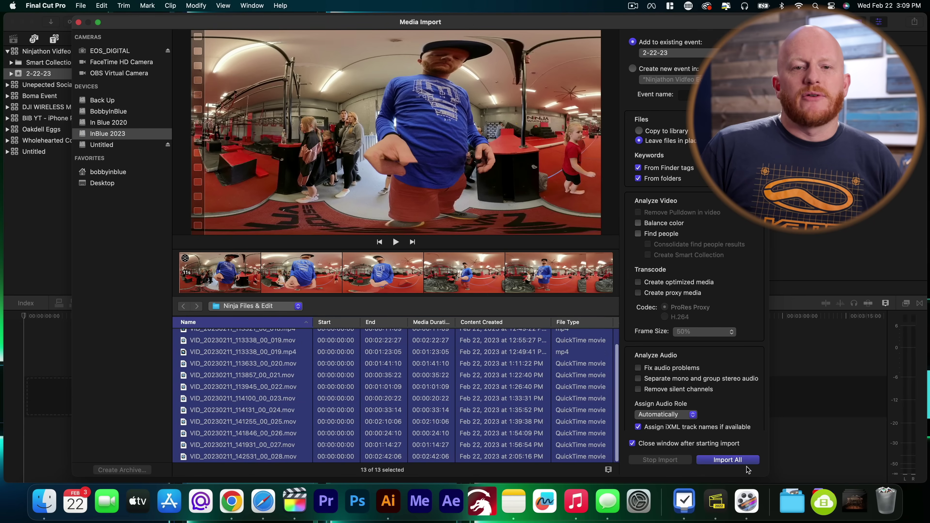
{"action": "key", "text": "Return"}
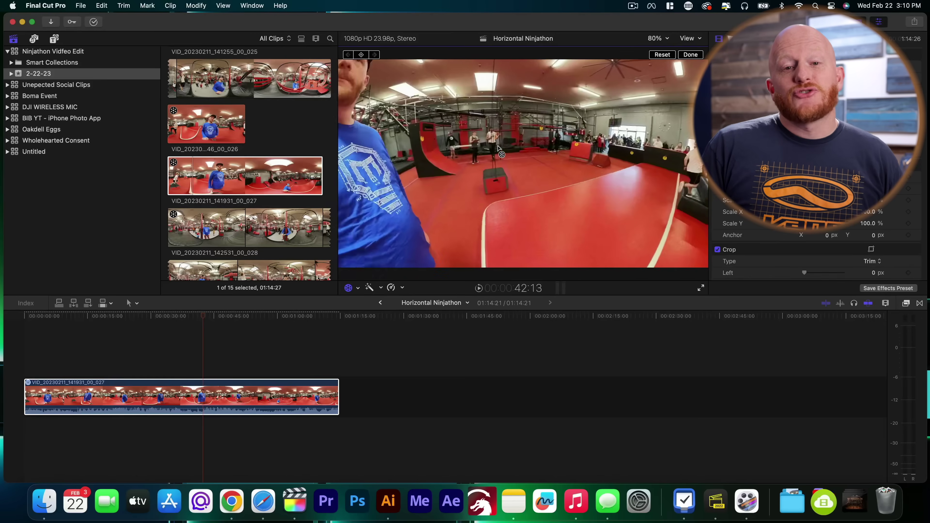
{"action": "left_click_drag", "start_coordinate": [204, 318], "coordinate": [23, 351]}
{"action": "left_click_drag", "start_coordinate": [587, 129], "coordinate": [569, 164]}
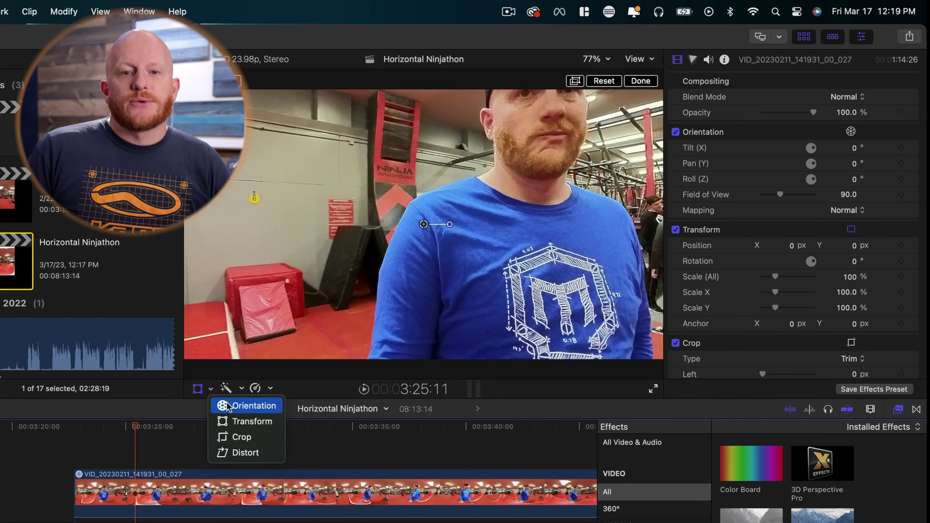
Step: Aim the view at the Ninja Warehouse wall: Tilt -383°, Pan -900°, Field of View 126
{"action": "left_click_drag", "start_coordinate": [481, 250], "coordinate": [416, 262]}
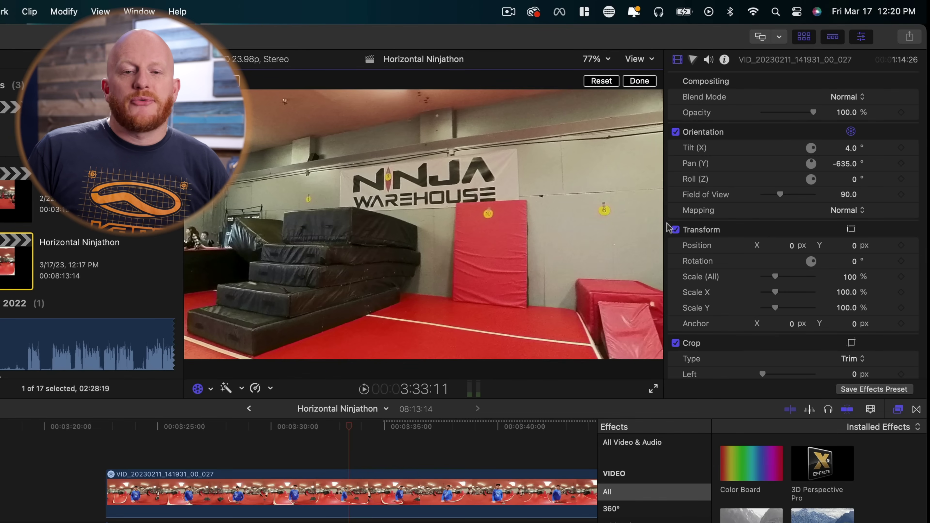
{"action": "left_click_drag", "start_coordinate": [849, 151], "coordinate": [854, 174]}
{"action": "left_click_drag", "start_coordinate": [849, 194], "coordinate": [849, 186]}
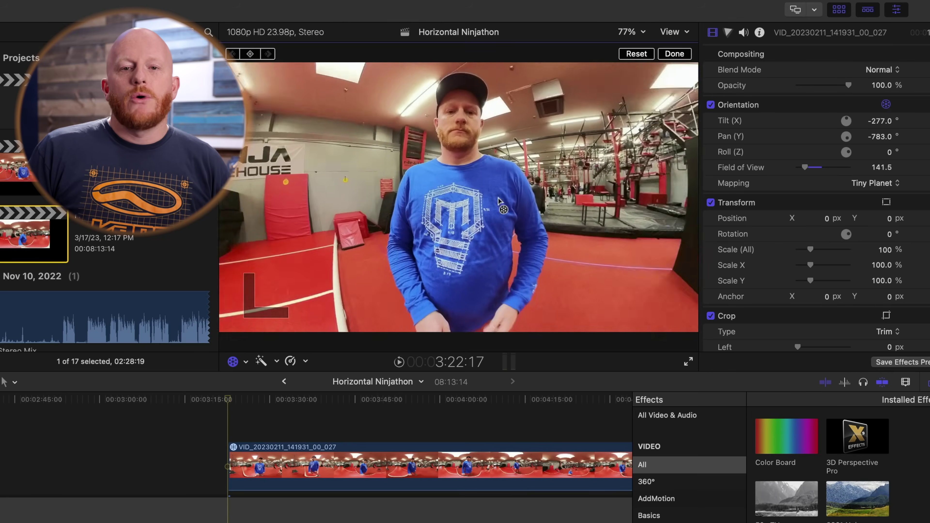
{"action": "left_click_drag", "start_coordinate": [532, 253], "coordinate": [440, 247]}
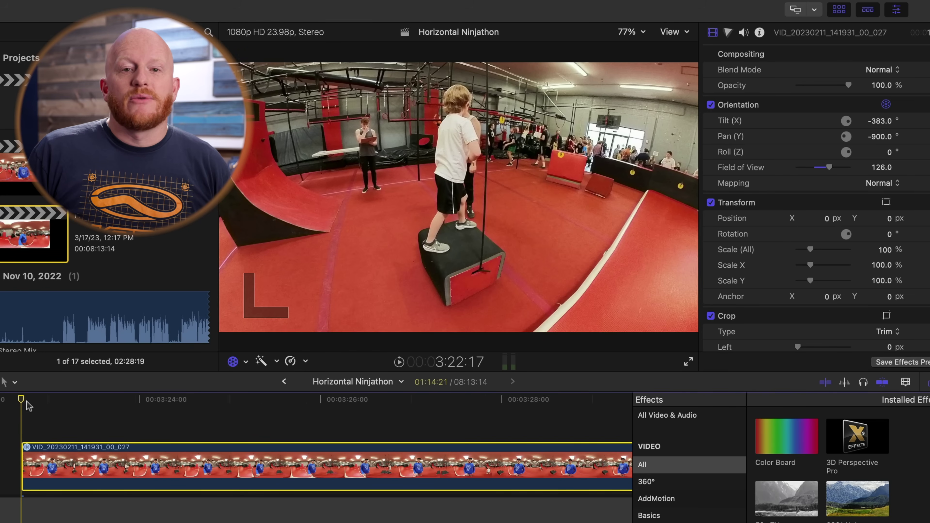
{"action": "key", "text": "space"}
{"action": "key", "text": "space"}
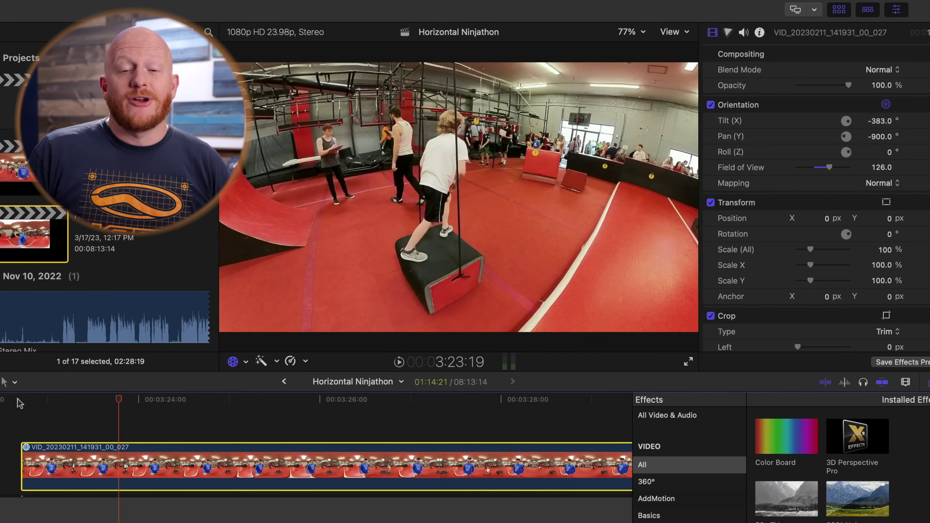
{"action": "key", "text": "Left"}
{"action": "key", "text": "Left"}
{"action": "key", "text": "Left"}
{"action": "key", "text": "Left"}
{"action": "key", "text": "Left"}
{"action": "key", "text": "Left"}
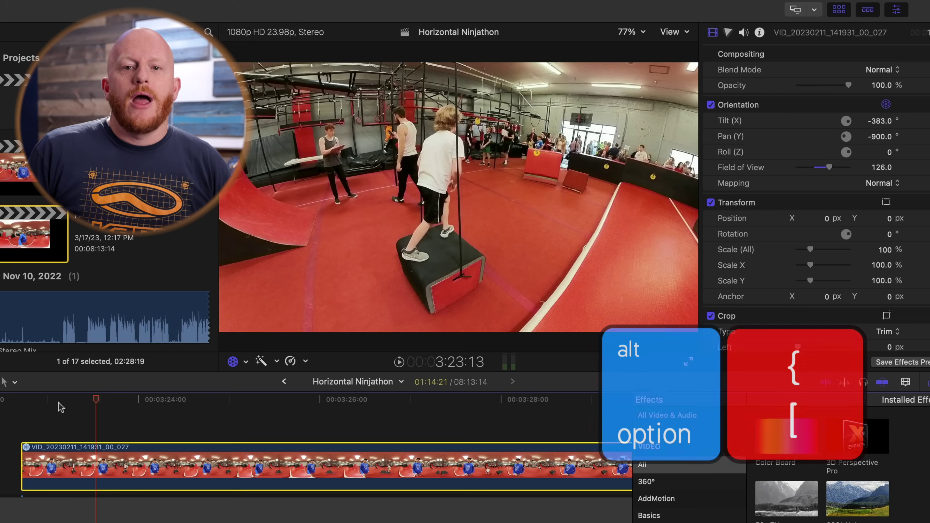
{"action": "key", "text": "alt+bracketleft"}
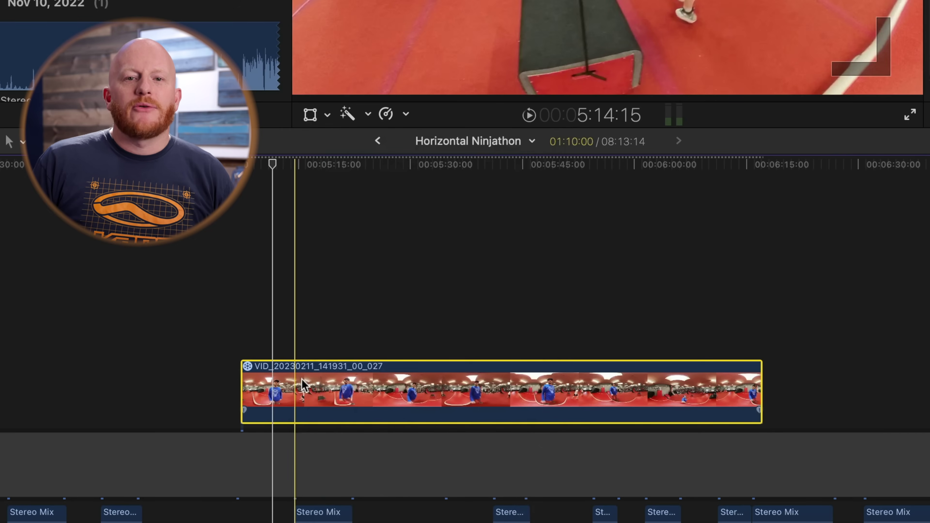
Step: Show video animation, then frame the jumping boy near 5:10 (Tilt -378°, Pan -1311°)
{"action": "right_click", "coordinate": [303, 384]}
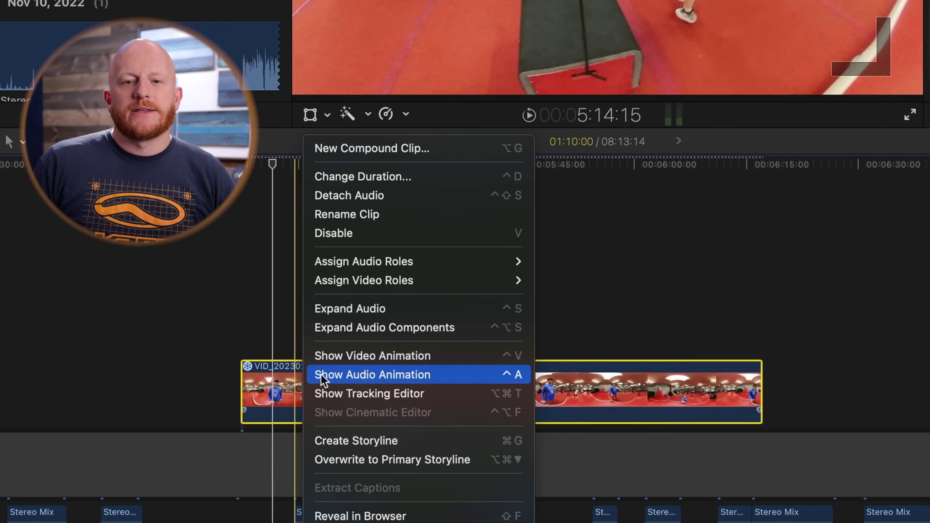
{"action": "left_click", "coordinate": [347, 358]}
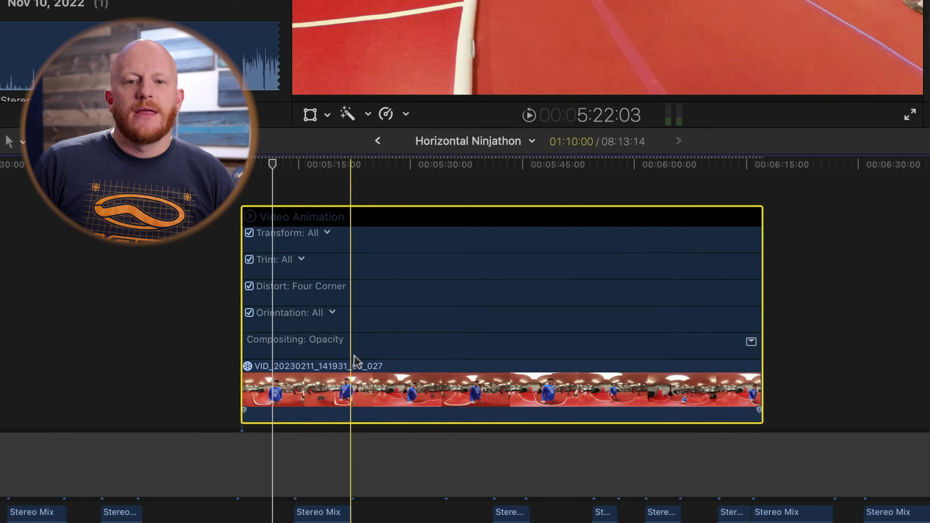
{"action": "left_click_drag", "start_coordinate": [282, 172], "coordinate": [246, 180]}
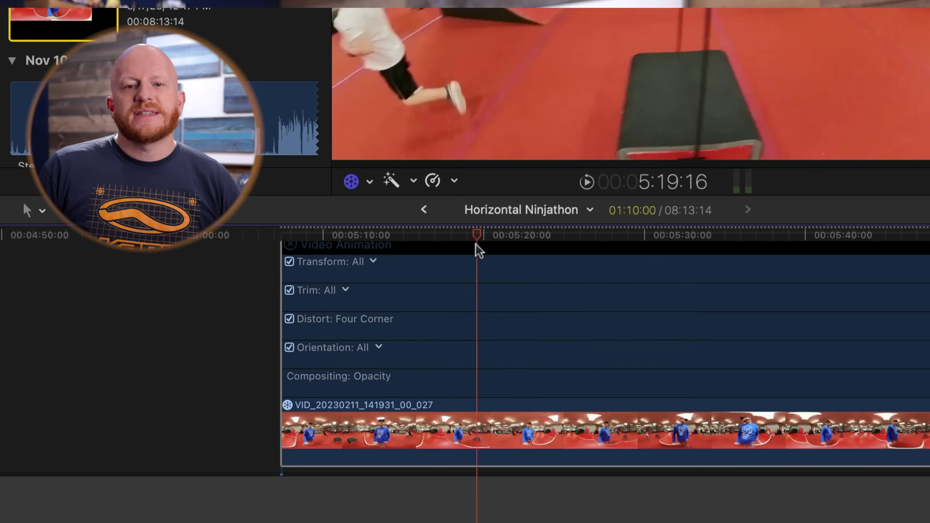
{"action": "left_click_drag", "start_coordinate": [475, 249], "coordinate": [286, 244]}
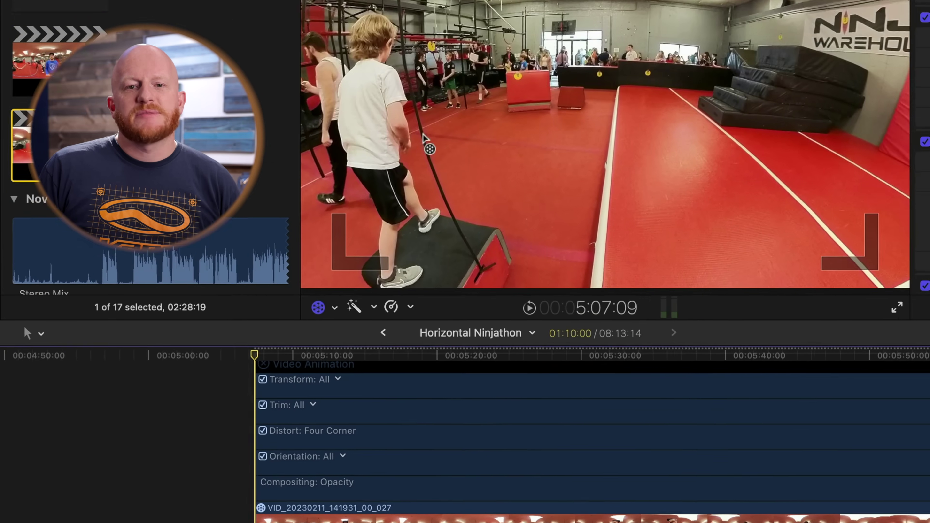
{"action": "left_click_drag", "start_coordinate": [425, 139], "coordinate": [473, 139]}
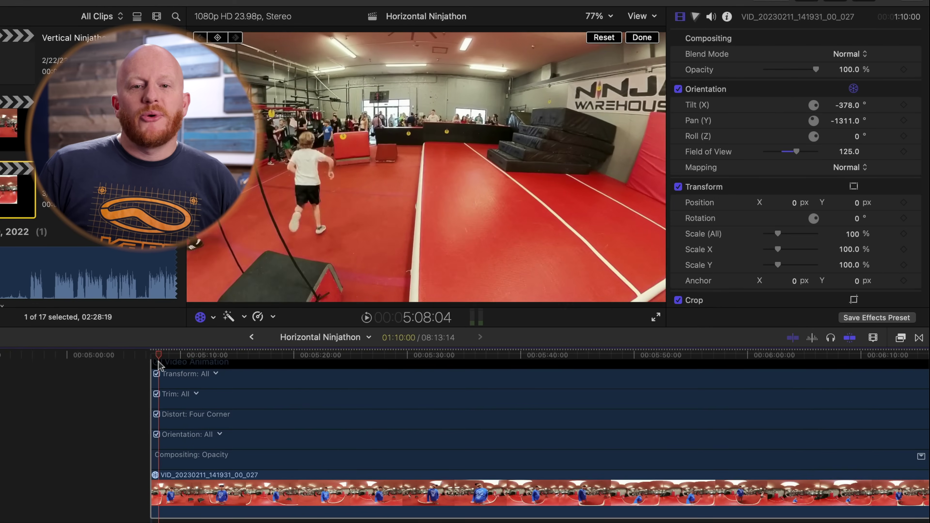
Step: Add an orientation keyframe at 5:07:09 with the view aimed at a new angle
{"action": "key", "text": "s"}
{"action": "left_click_drag", "start_coordinate": [289, 183], "coordinate": [327, 182]}
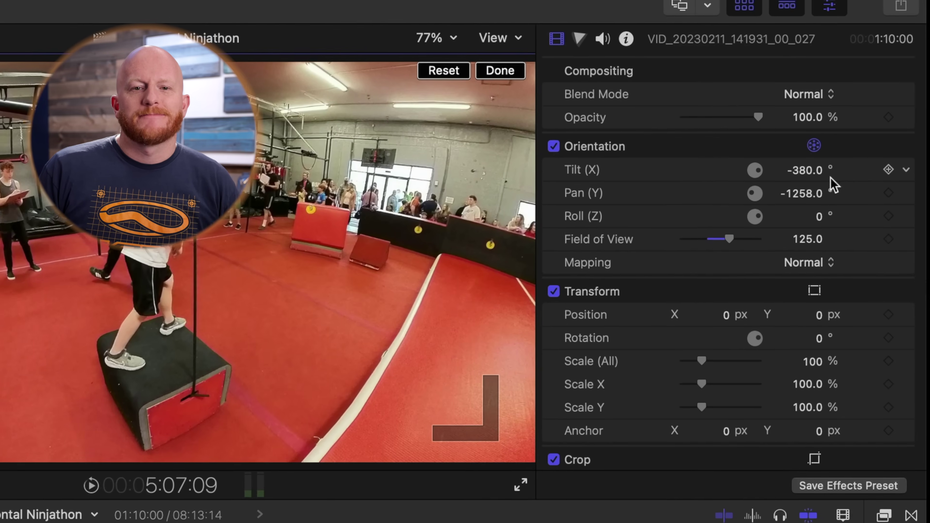
{"action": "left_click", "coordinate": [889, 169]}
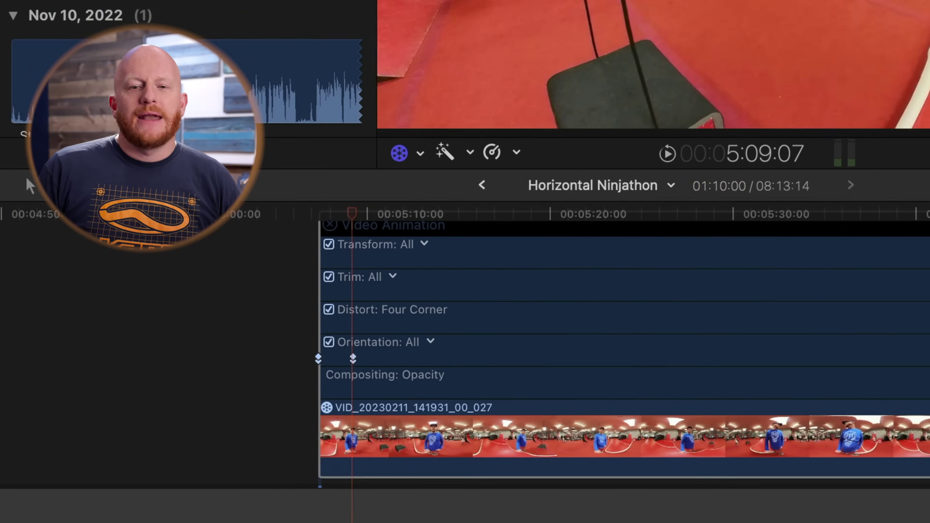
Step: Add a second orientation keyframe at 5:09:07 with Field of View 125
{"action": "left_click_drag", "start_coordinate": [842, 0], "coordinate": [908, 0]}
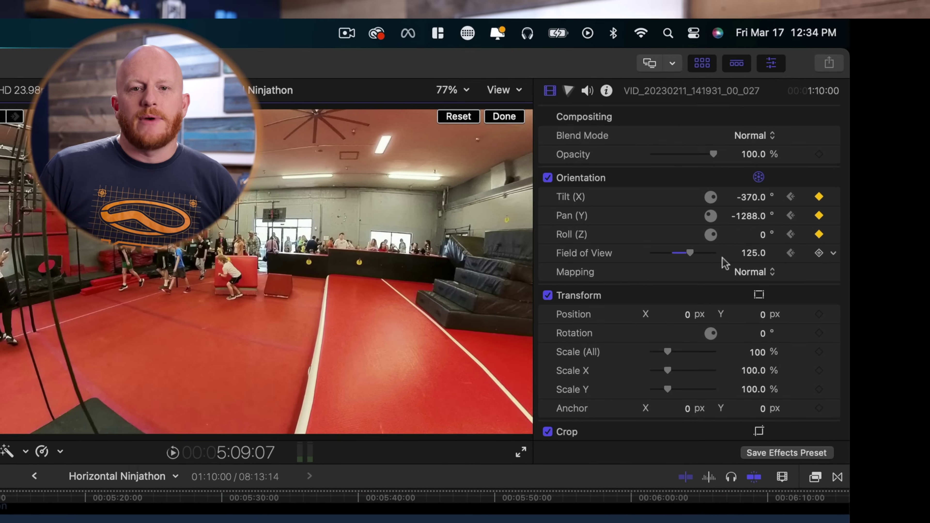
{"action": "left_click_drag", "start_coordinate": [929, 50], "coordinate": [929, 40]}
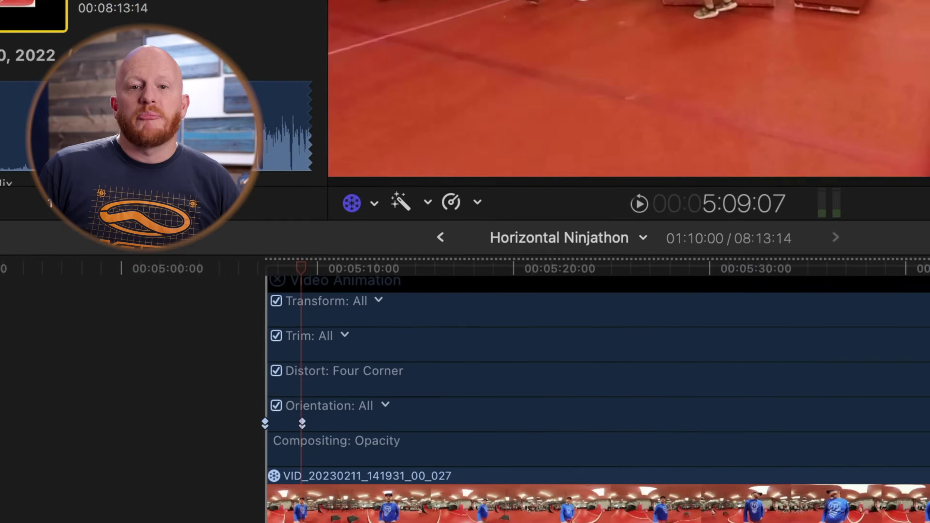
{"action": "left_click", "coordinate": [0, 522]}
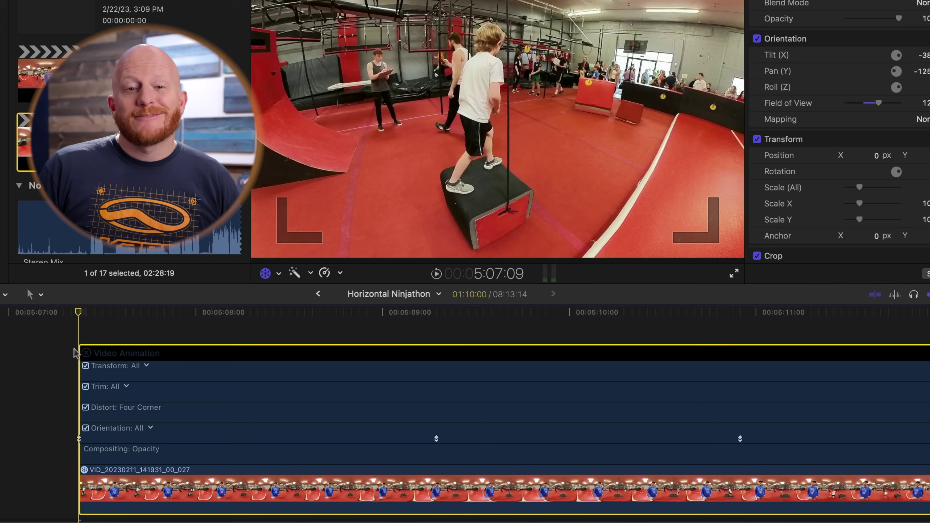
{"action": "left_click", "coordinate": [79, 438]}
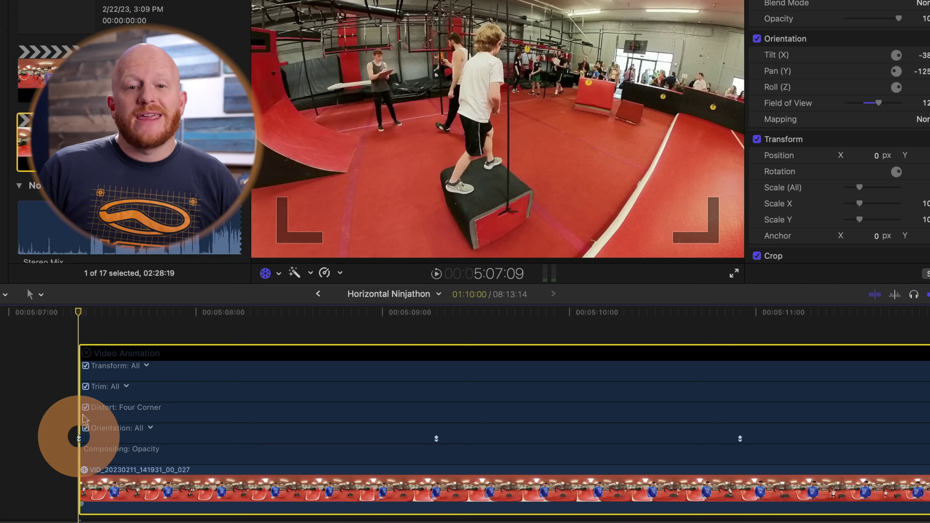
{"action": "key", "text": "space"}
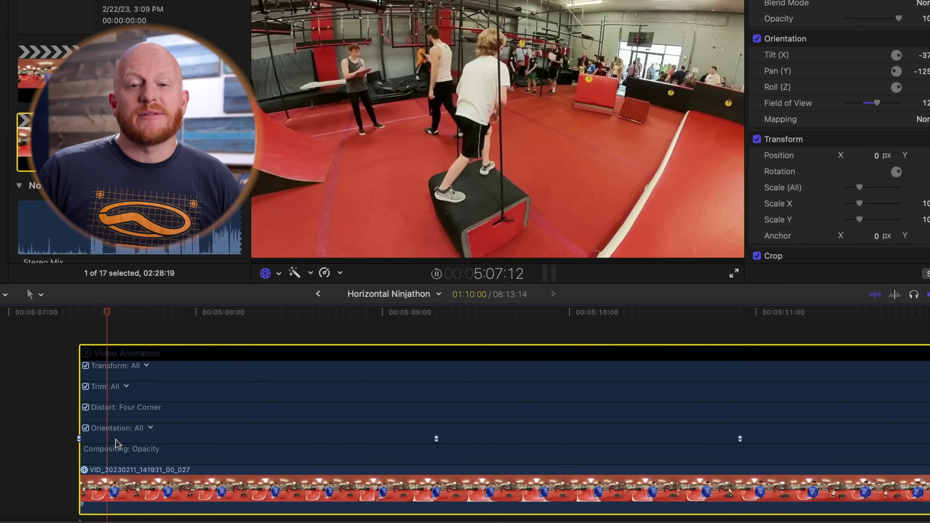
{"action": "key", "text": "space"}
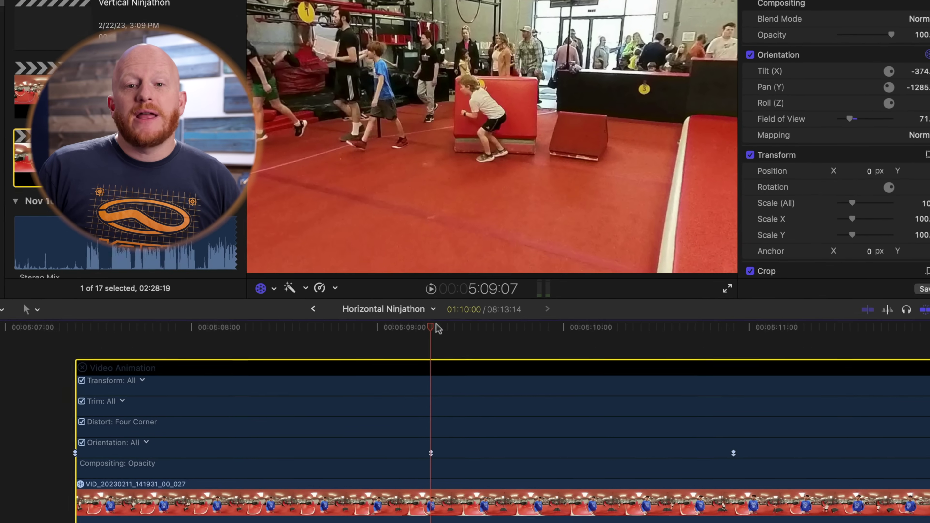
{"action": "left_click_drag", "start_coordinate": [439, 329], "coordinate": [81, 328]}
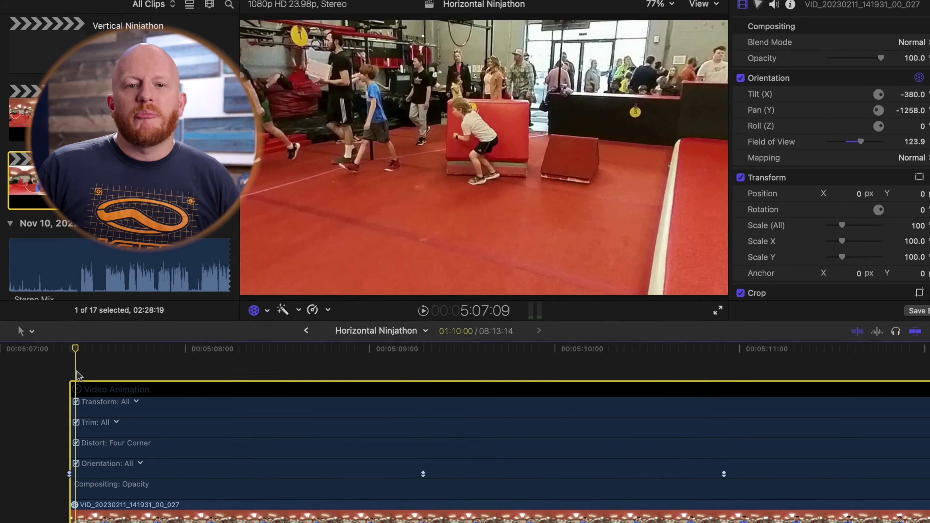
{"action": "key", "text": "space"}
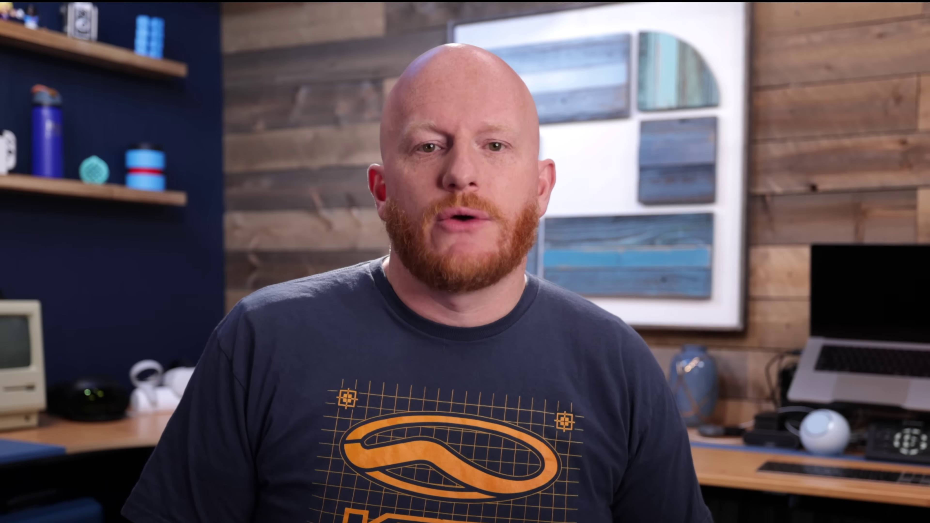
{"action": "left_click", "coordinate": [292, 382]}
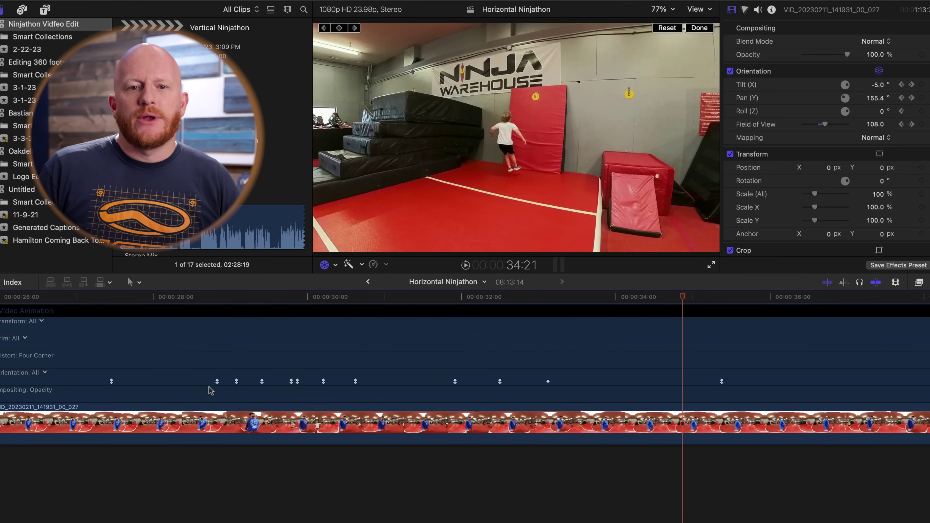
{"action": "left_click_drag", "start_coordinate": [309, 307], "coordinate": [236, 313]}
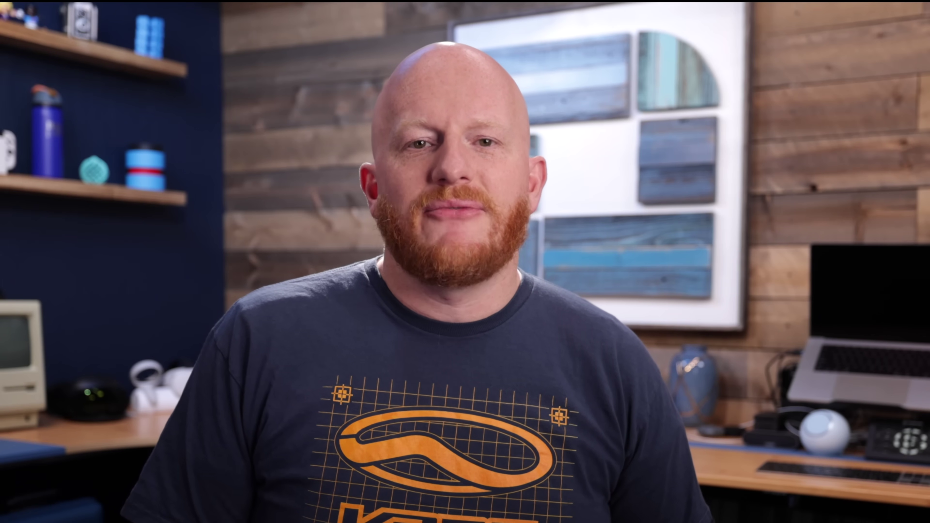
{"action": "left_click", "coordinate": [524, 311]}
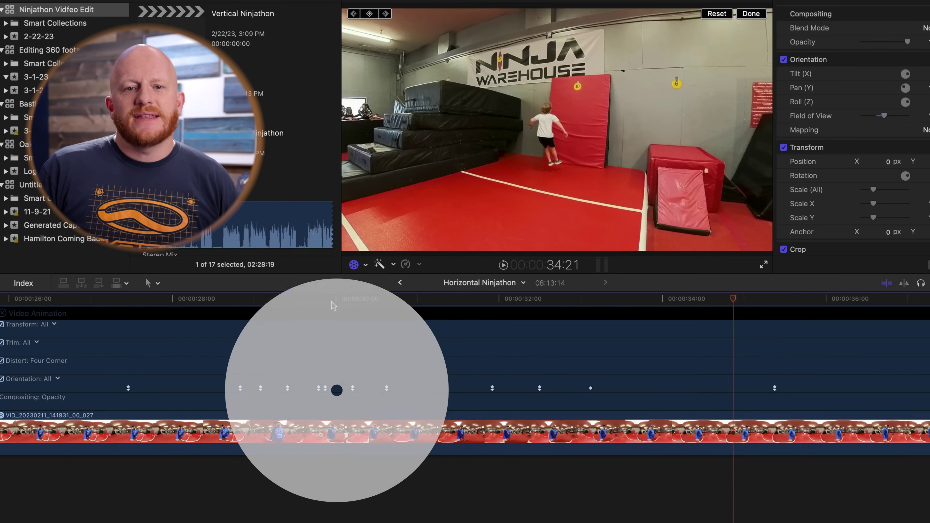
{"action": "left_click_drag", "start_coordinate": [260, 395], "coordinate": [169, 319]}
{"action": "left_click_drag", "start_coordinate": [249, 315], "coordinate": [297, 318]}
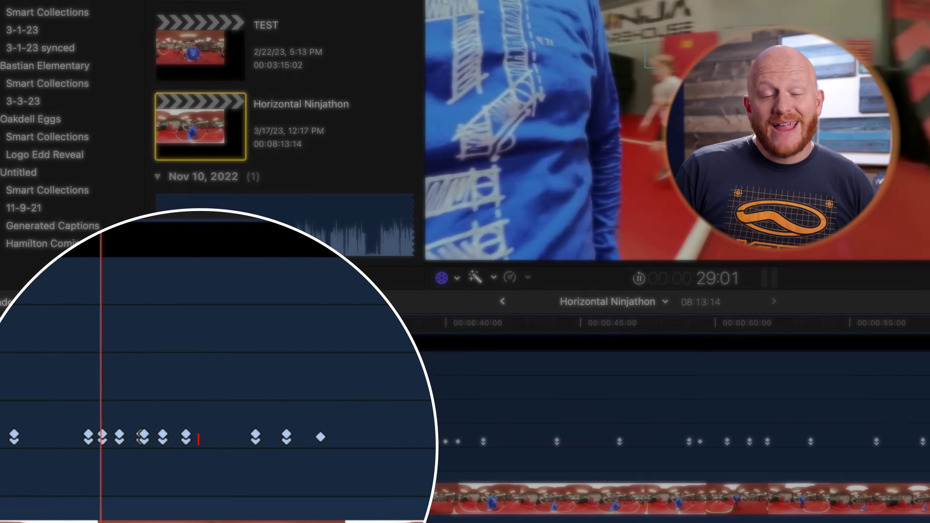